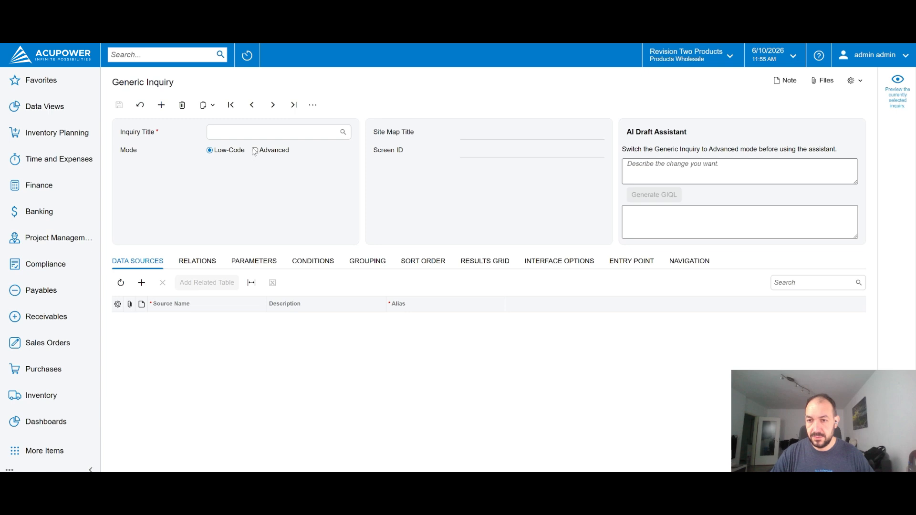
Switch the inquiry to Advanced mode and enter the AI draft request "Give me cash balances for the last 24 months, month by month."
{"action": "left_click", "coordinate": [693, 176]}
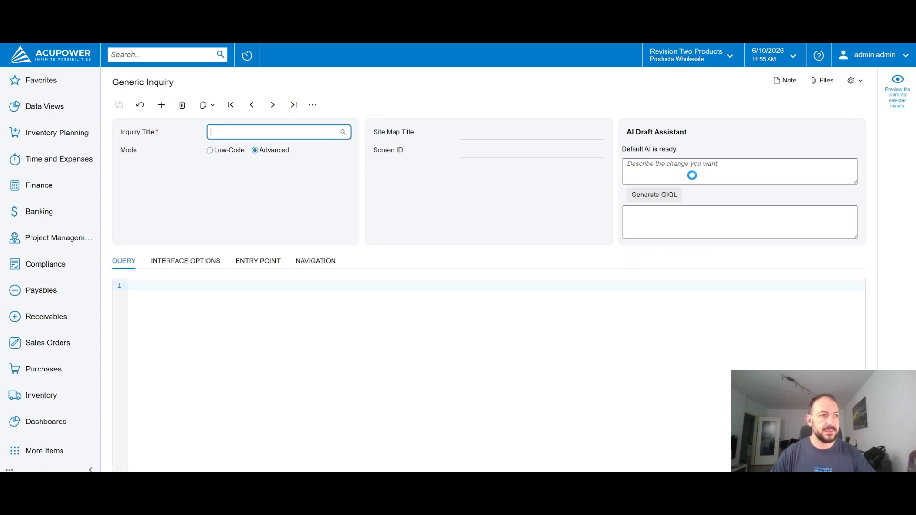
{"action": "left_click", "coordinate": [771, 170]}
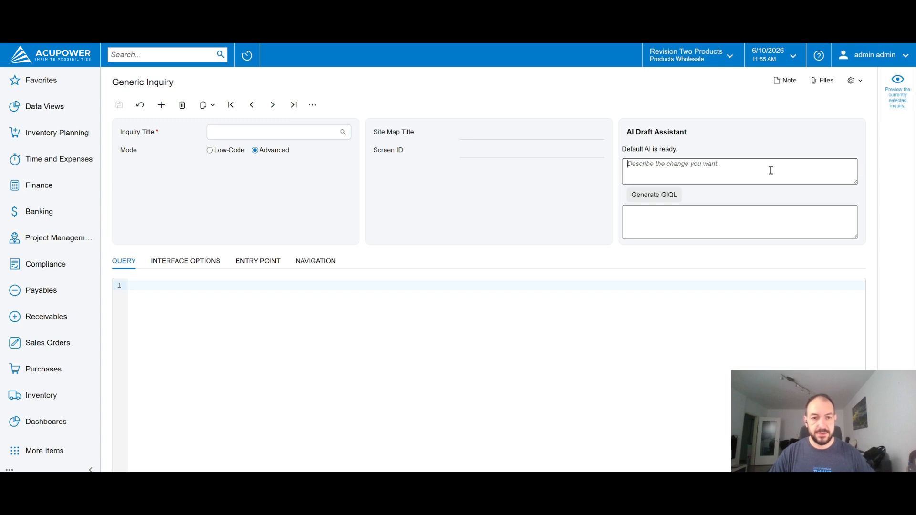
{"action": "type", "text": "Give me "}
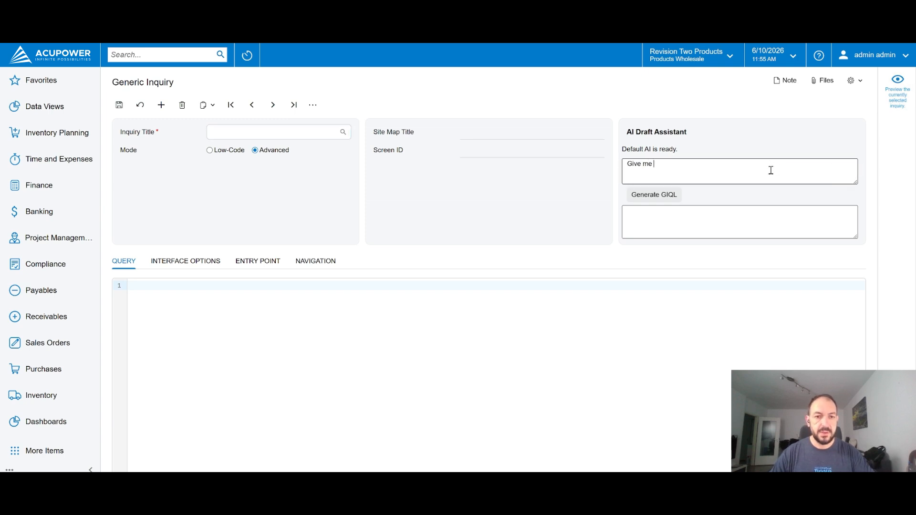
{"action": "type", "text": "chash "}
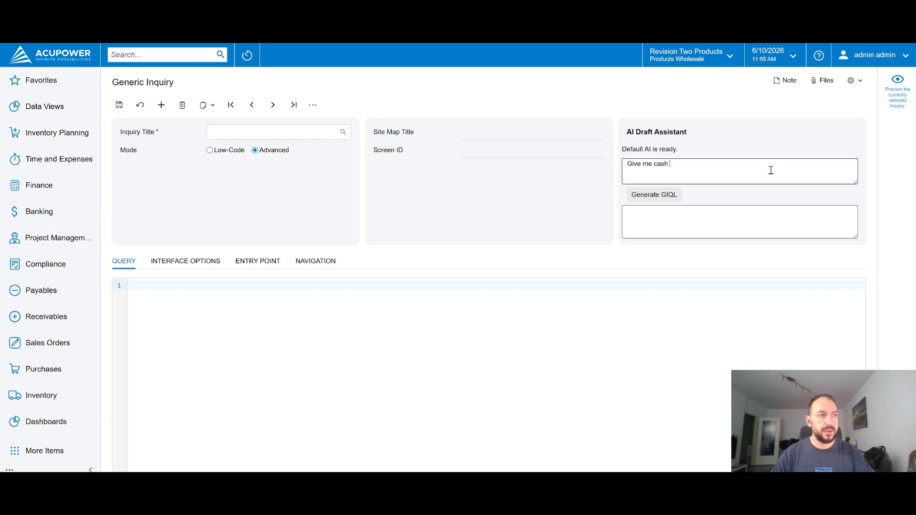
{"action": "type", "text": "balances for the las"}
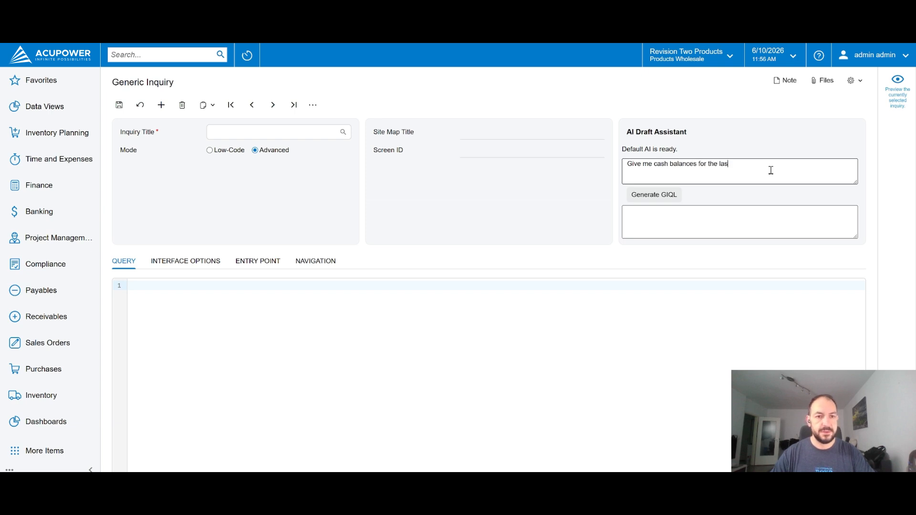
{"action": "type", "text": "t 24 months, m"}
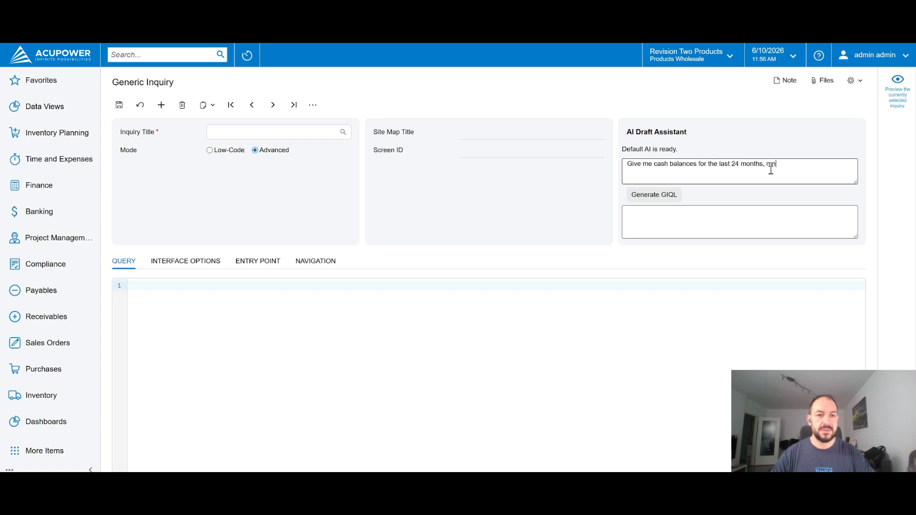
{"action": "type", "text": "onth by month. Ma"}
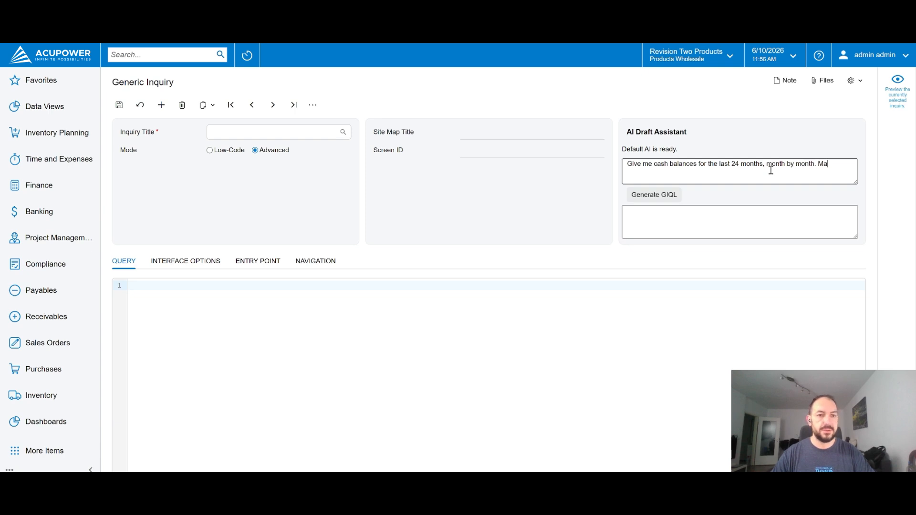
{"action": "type", "text": "ke sure that columns "}
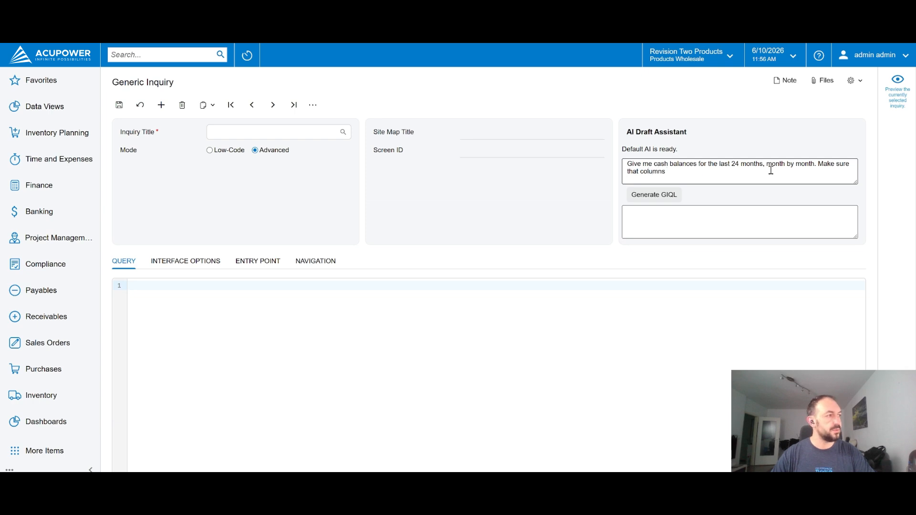
{"action": "type", "text": "of data wou"}
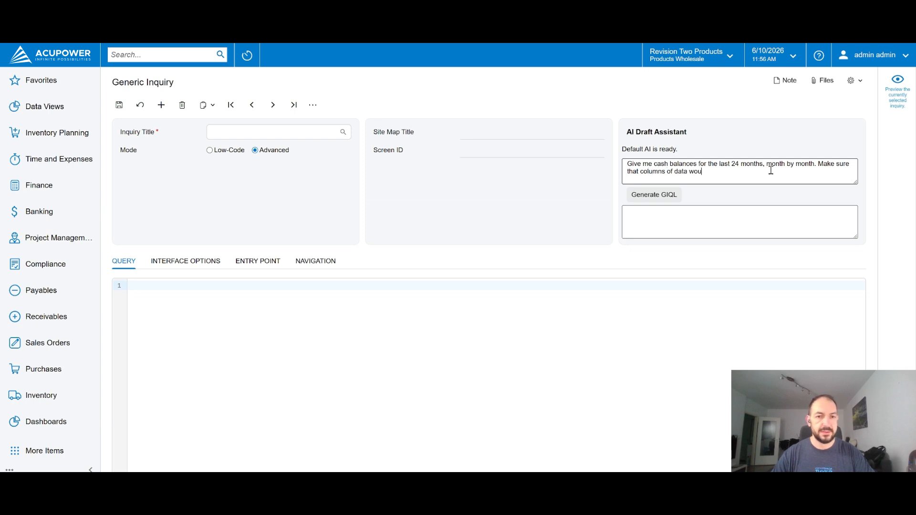
{"action": "type", "text": "ld be "}
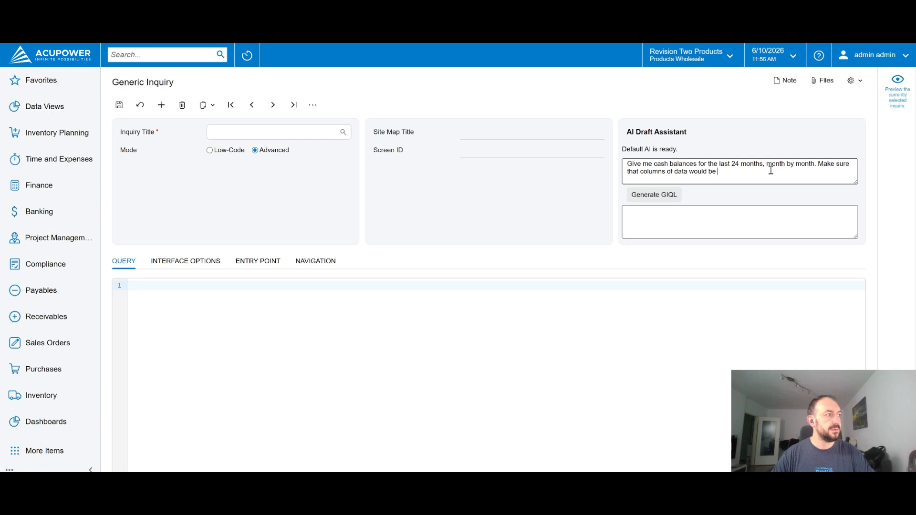
{"action": "type", "text": "represented "}
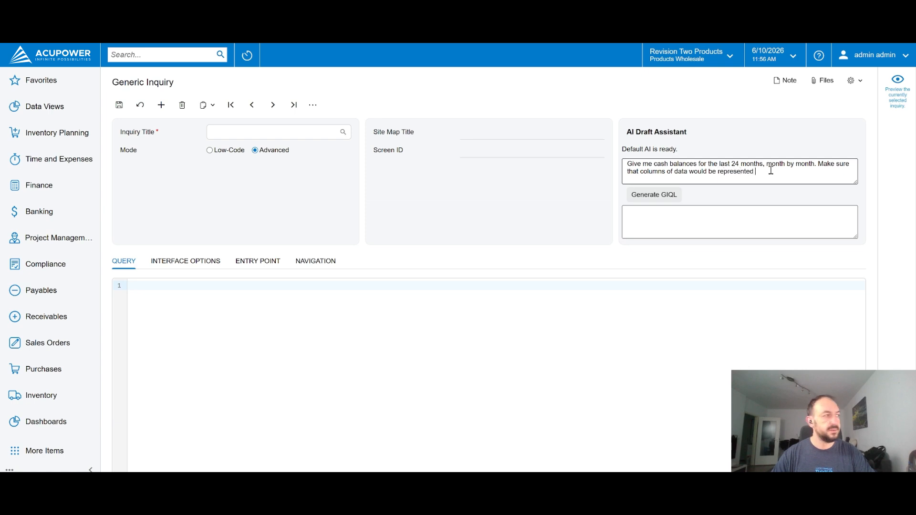
{"action": "type", "text": "as months "}
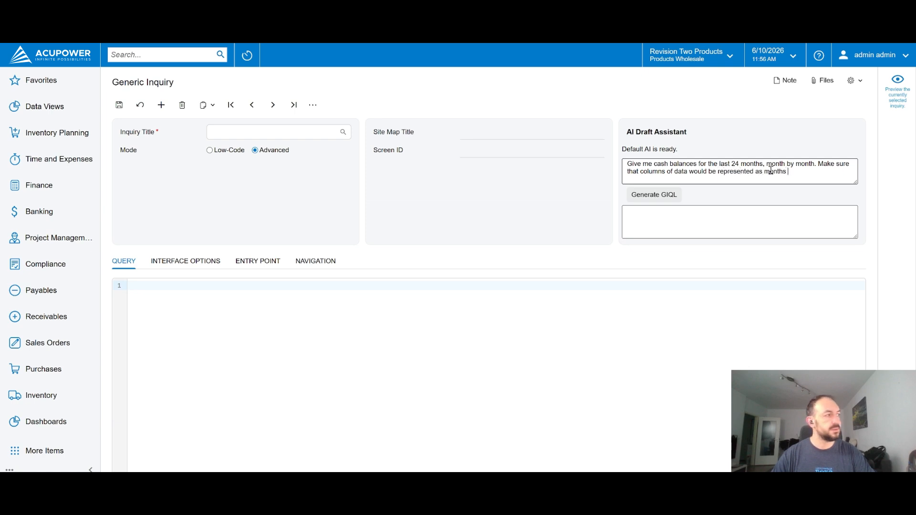
{"action": "type", "text": "of column headers."}
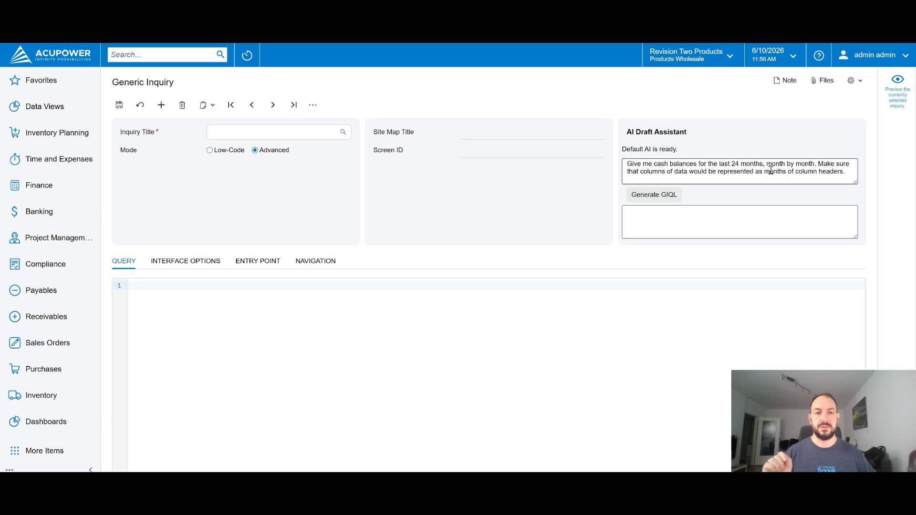
Add "Make sure that columns of data would be represented as months of column headers." to the request and generate the GIQL
{"action": "left_click", "coordinate": [735, 164]}
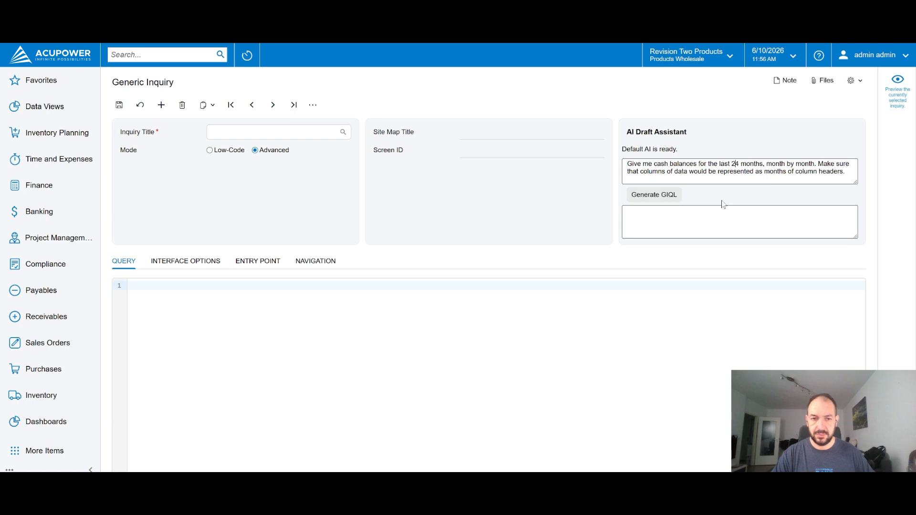
{"action": "left_click", "coordinate": [658, 200]}
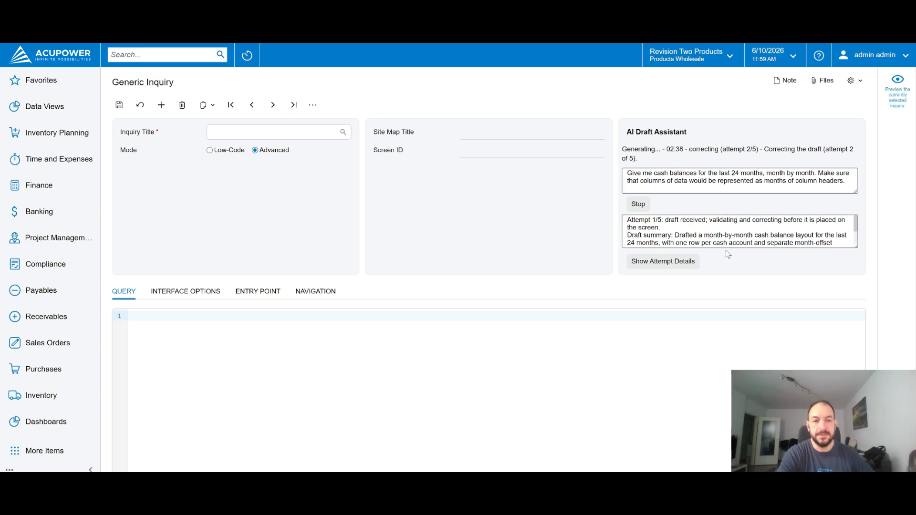
Show the attempt details and read the first attempt's business summary, generated GIQL and preflight feedback
{"action": "left_click", "coordinate": [660, 262]}
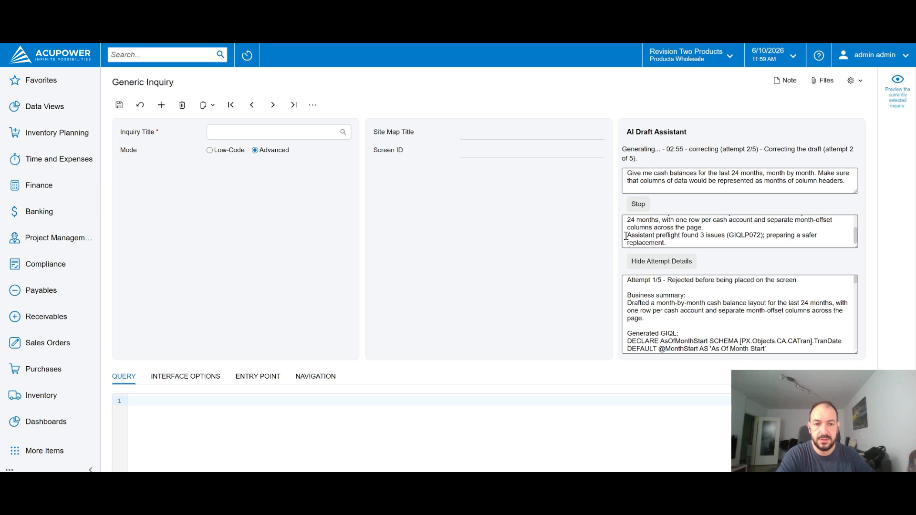
{"action": "left_click_drag", "start_coordinate": [729, 235], "coordinate": [762, 235]}
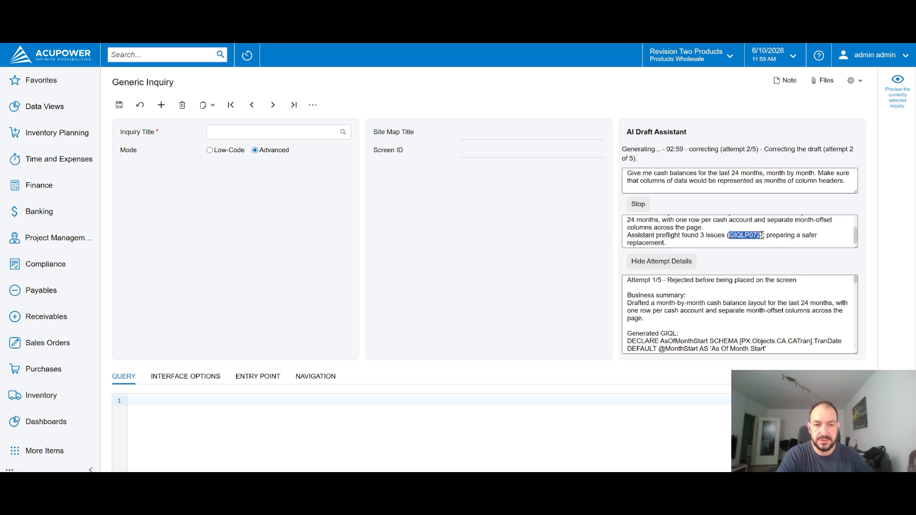
{"action": "left_click", "coordinate": [762, 235]}
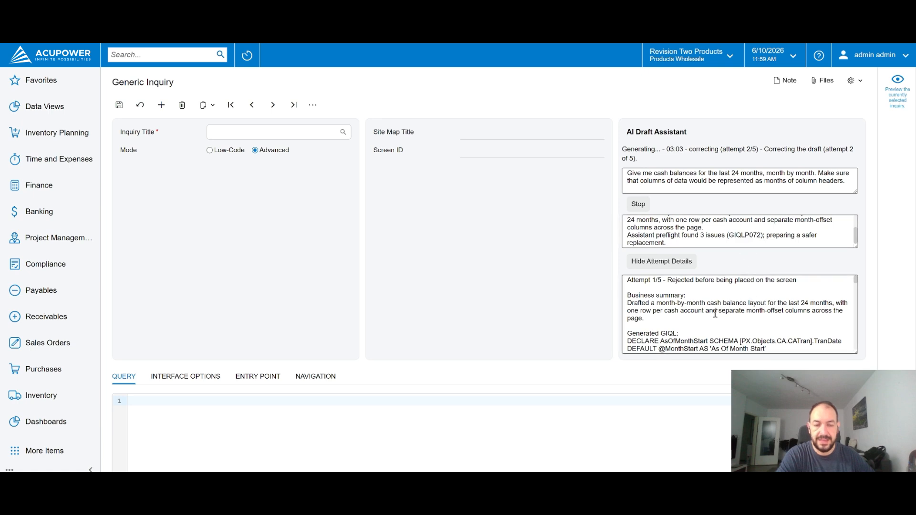
{"action": "scroll", "coordinate": [715, 314], "scroll_direction": "down", "scroll_amount": 10}
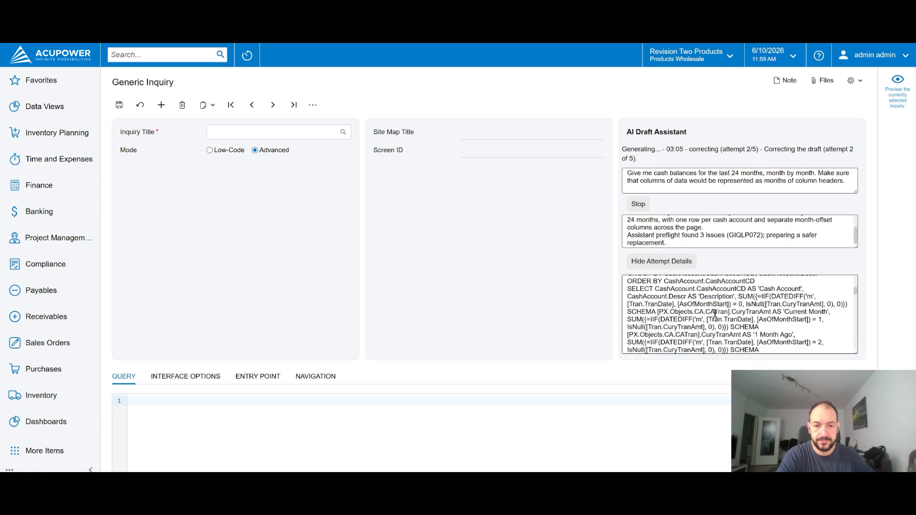
{"action": "scroll", "coordinate": [715, 314], "scroll_direction": "down", "scroll_amount": 10}
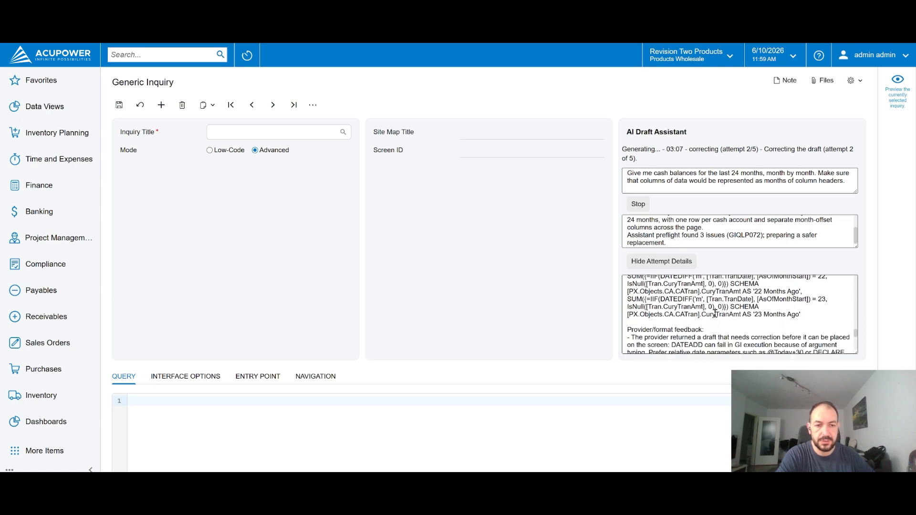
{"action": "scroll", "coordinate": [714, 314], "scroll_direction": "down", "scroll_amount": 8}
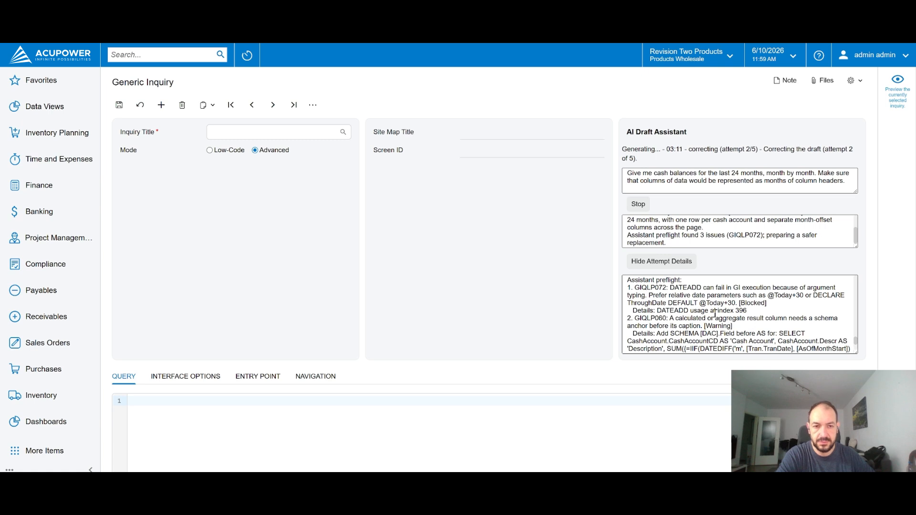
{"action": "scroll", "coordinate": [715, 314], "scroll_direction": "down", "scroll_amount": 3}
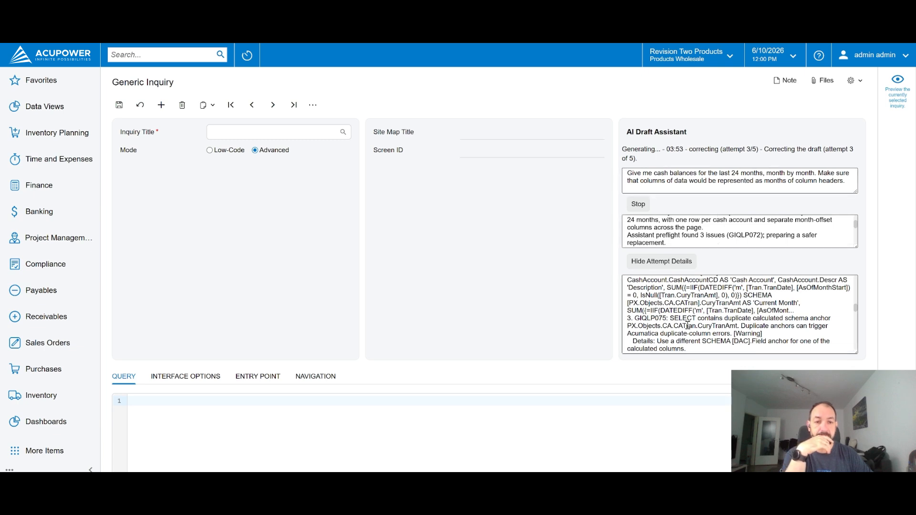
Read the second attempt's business summary, period parameter declarations and join clauses in the attempt details
{"action": "scroll", "coordinate": [687, 325], "scroll_direction": "down", "scroll_amount": 3}
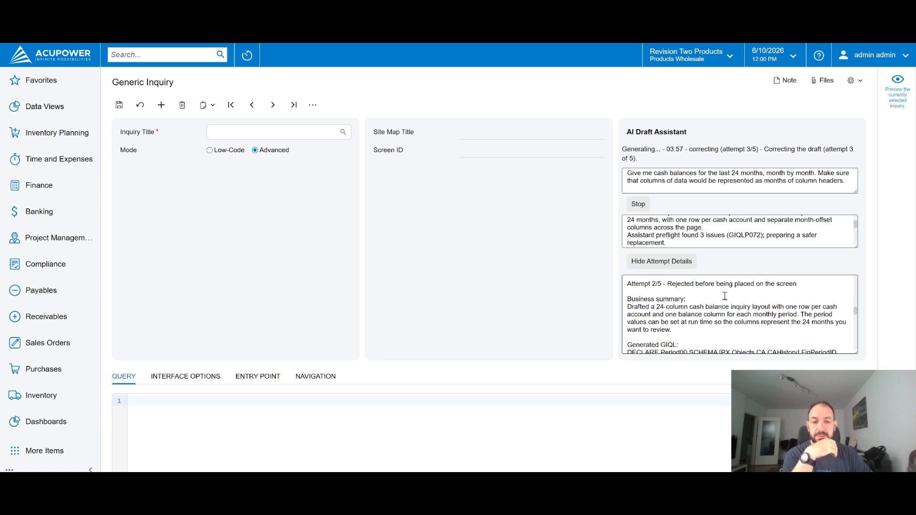
{"action": "scroll", "coordinate": [676, 325], "scroll_direction": "down", "scroll_amount": 8}
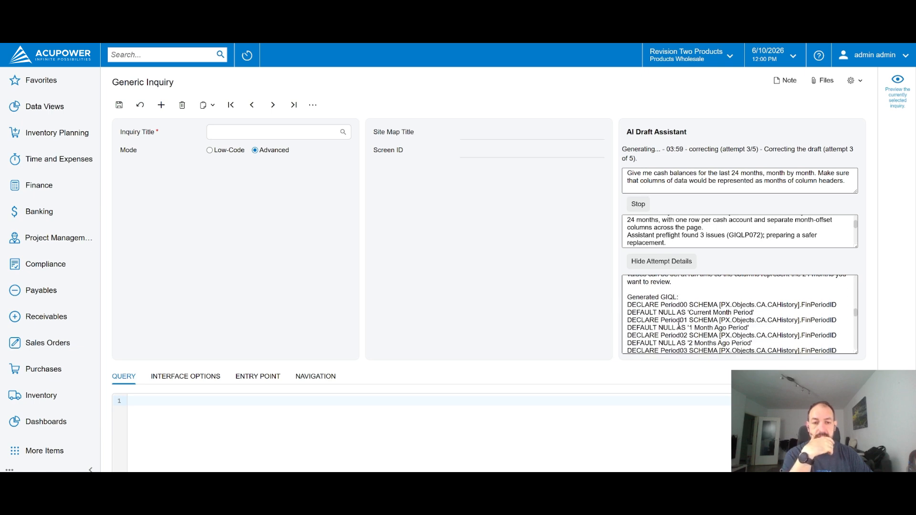
{"action": "scroll", "coordinate": [678, 324], "scroll_direction": "down", "scroll_amount": 8}
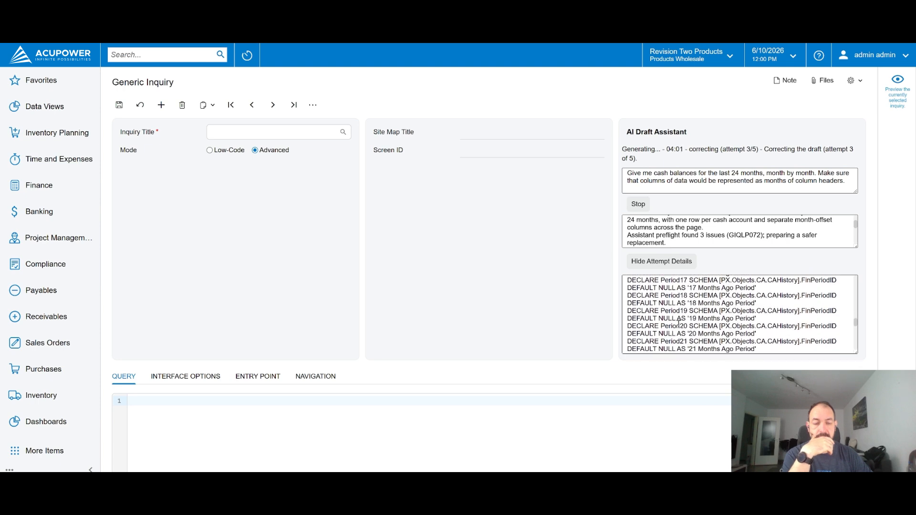
{"action": "scroll", "coordinate": [679, 324], "scroll_direction": "down", "scroll_amount": 10}
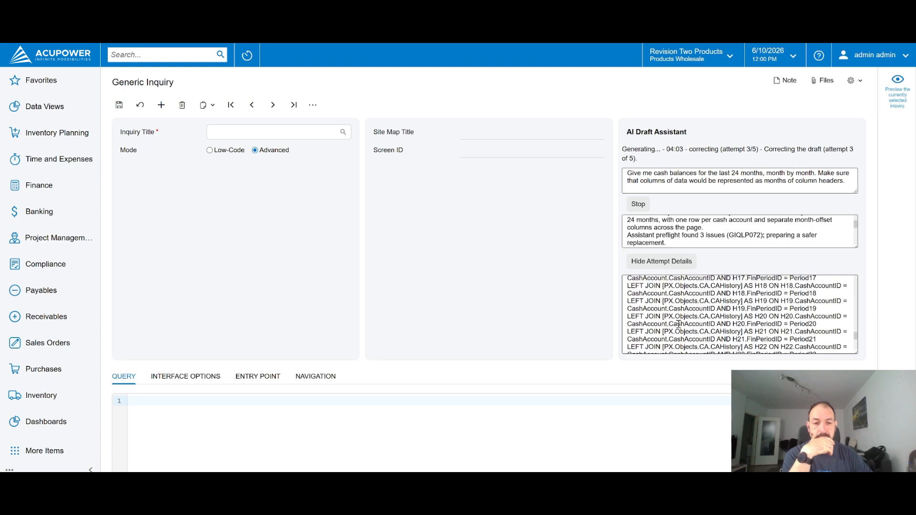
{"action": "scroll", "coordinate": [678, 324], "scroll_direction": "down", "scroll_amount": 2}
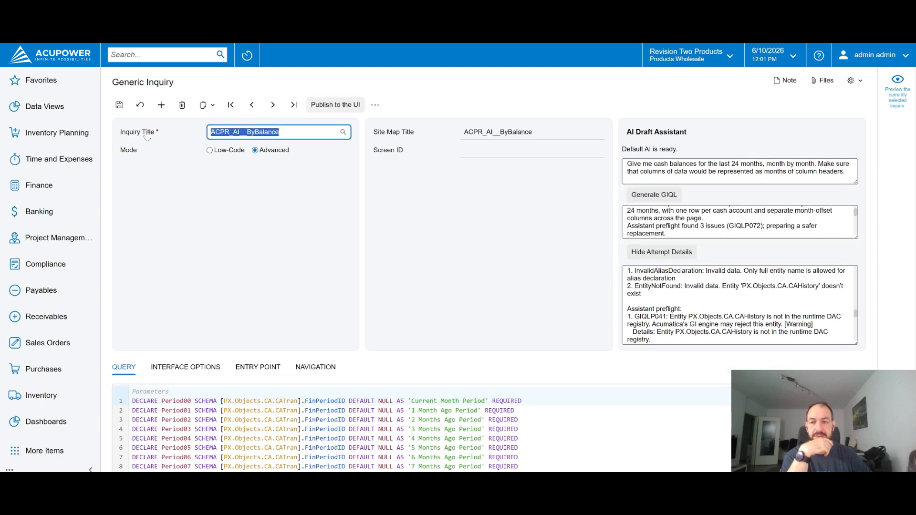
Save the AI-generated ACPR_AI__ByBalance inquiry and view its results
{"action": "left_click", "coordinate": [119, 106]}
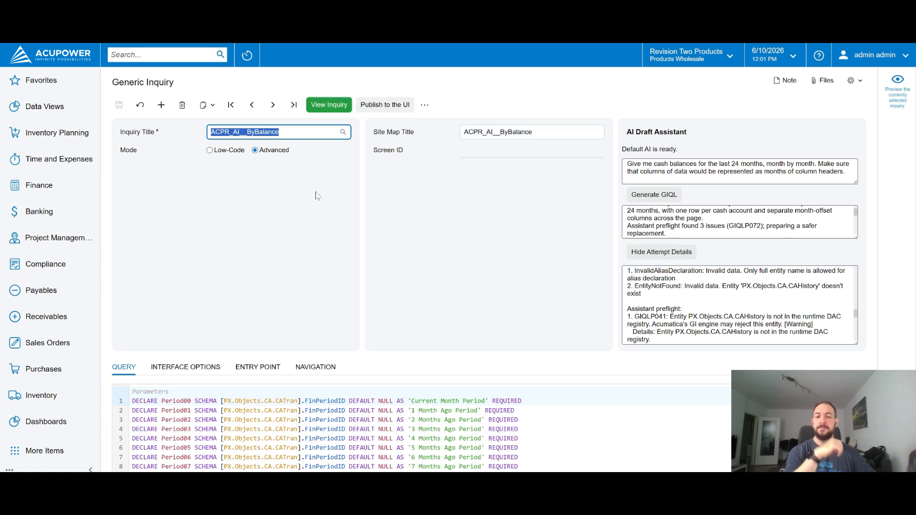
{"action": "left_click", "coordinate": [336, 106]}
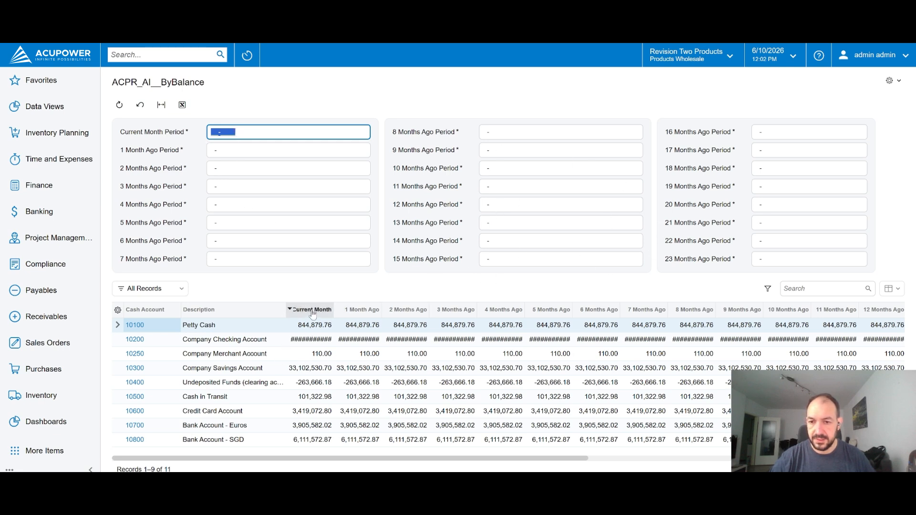
Widen the Current Month through 3 Months Ago columns and check the cash accounts on both result pages
{"action": "left_click_drag", "start_coordinate": [333, 309], "coordinate": [478, 310]}
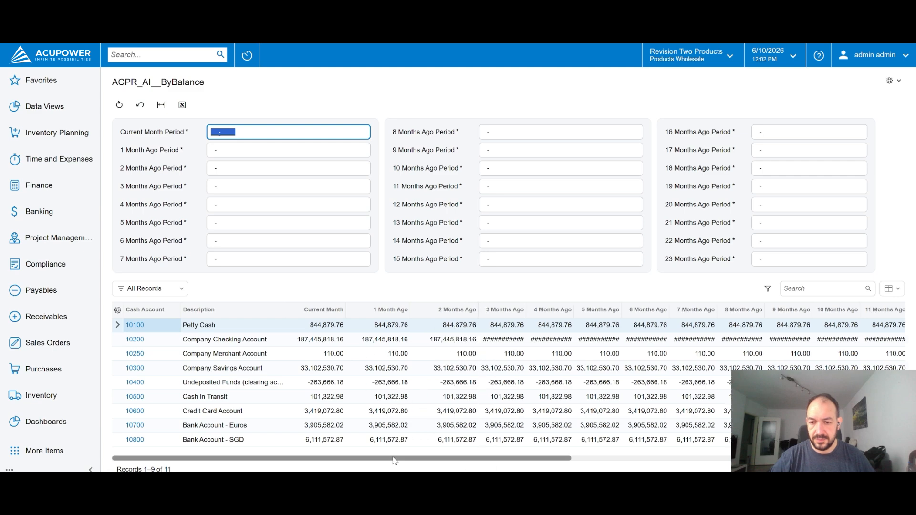
{"action": "left_click_drag", "start_coordinate": [394, 459], "coordinate": [315, 459]}
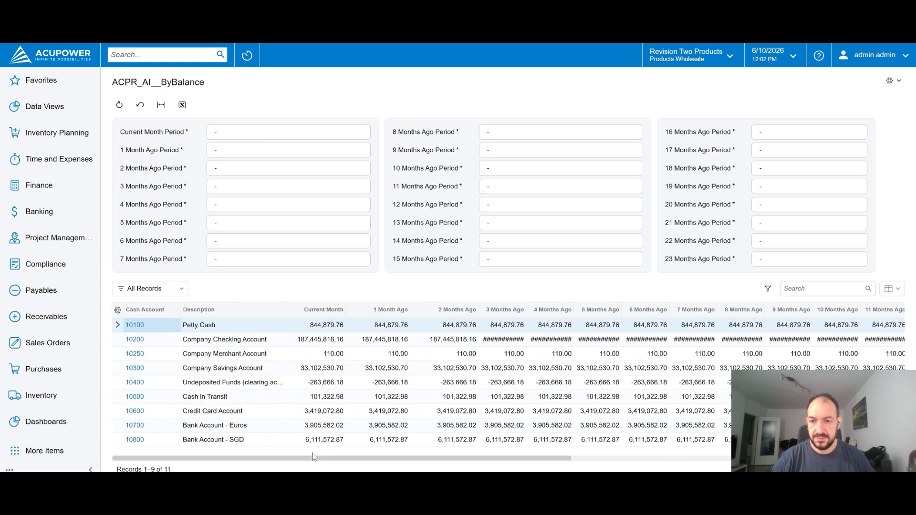
{"action": "left_click", "coordinate": [210, 396]}
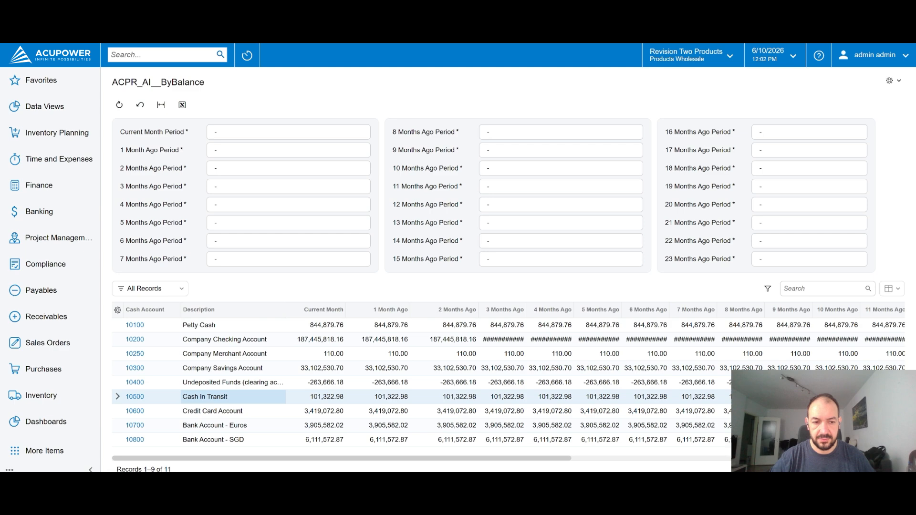
{"action": "key", "text": "Page_Down"}
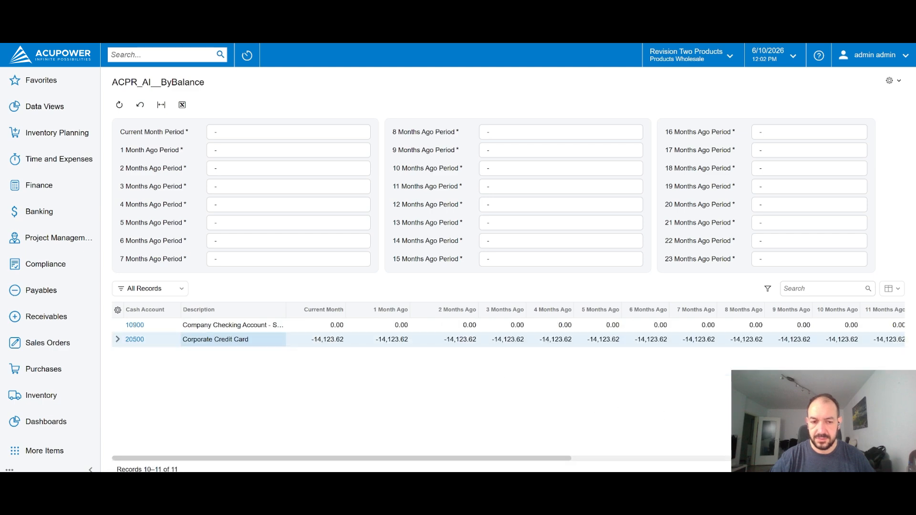
{"action": "key", "text": "Page_Up"}
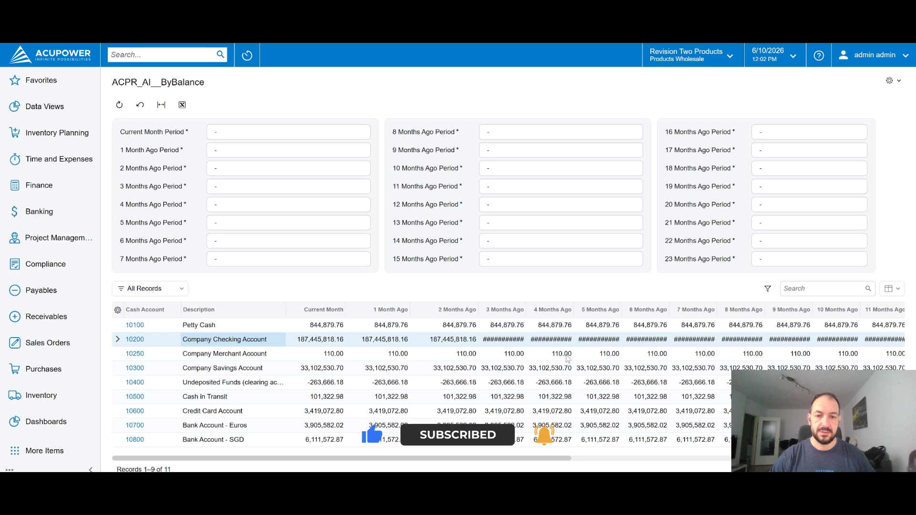
{"action": "left_click_drag", "start_coordinate": [526, 308], "coordinate": [538, 307]}
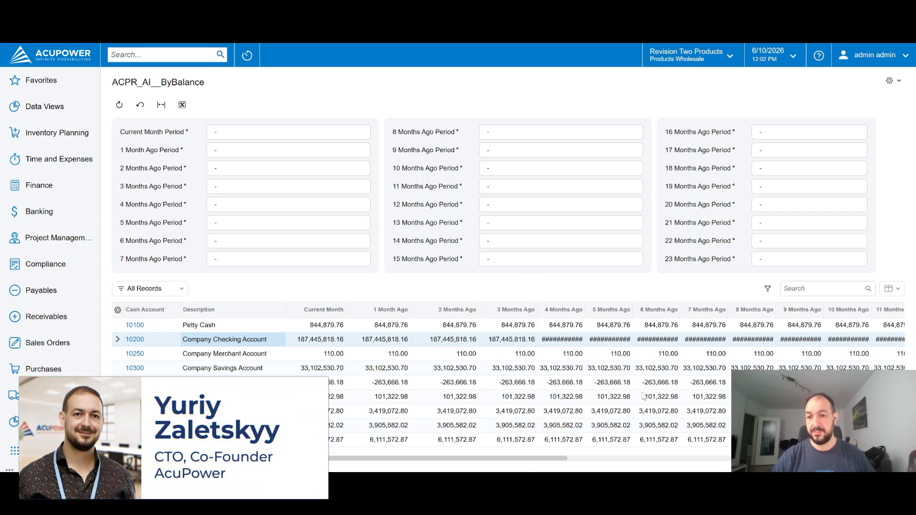